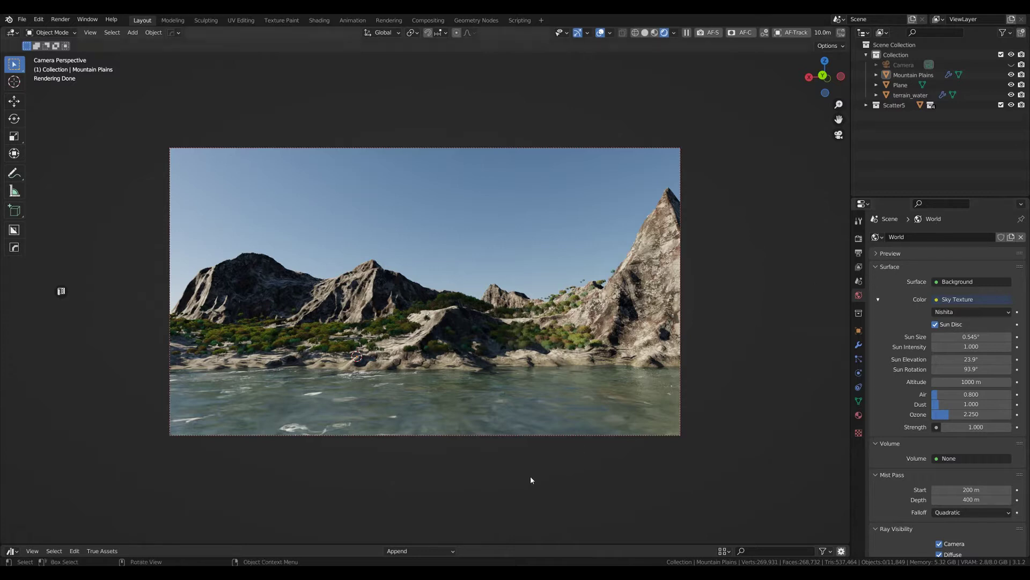
Enlarge the asset library area and apply Berglmir Sky_01 from the Berglmir Skies library as the scene's world.
{"action": "left_click_drag", "start_coordinate": [494, 543], "coordinate": [493, 487]}
{"action": "left_click_drag", "start_coordinate": [506, 544], "coordinate": [545, 406]}
{"action": "left_click", "coordinate": [555, 511]}
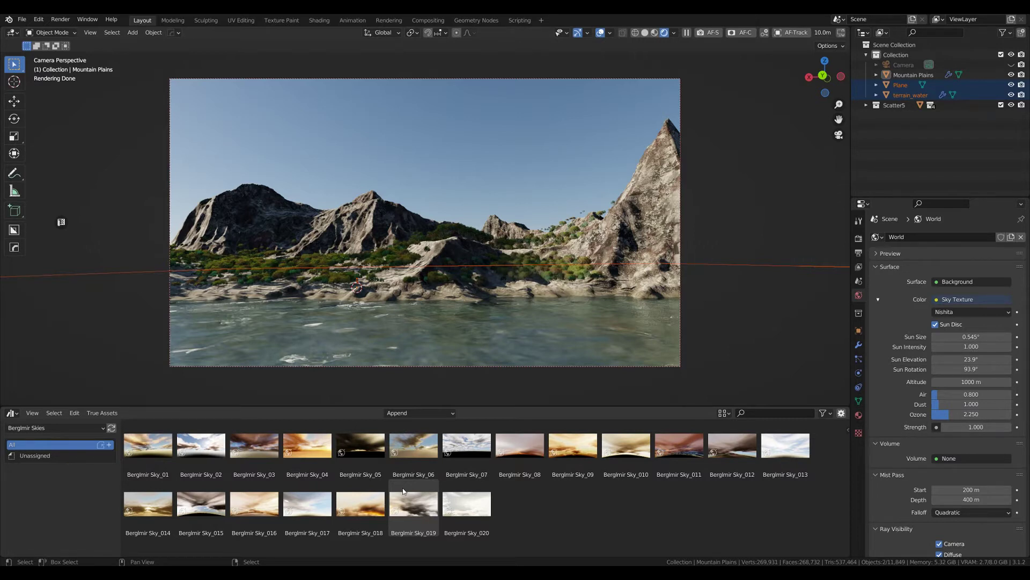
{"action": "left_click", "coordinate": [170, 461]}
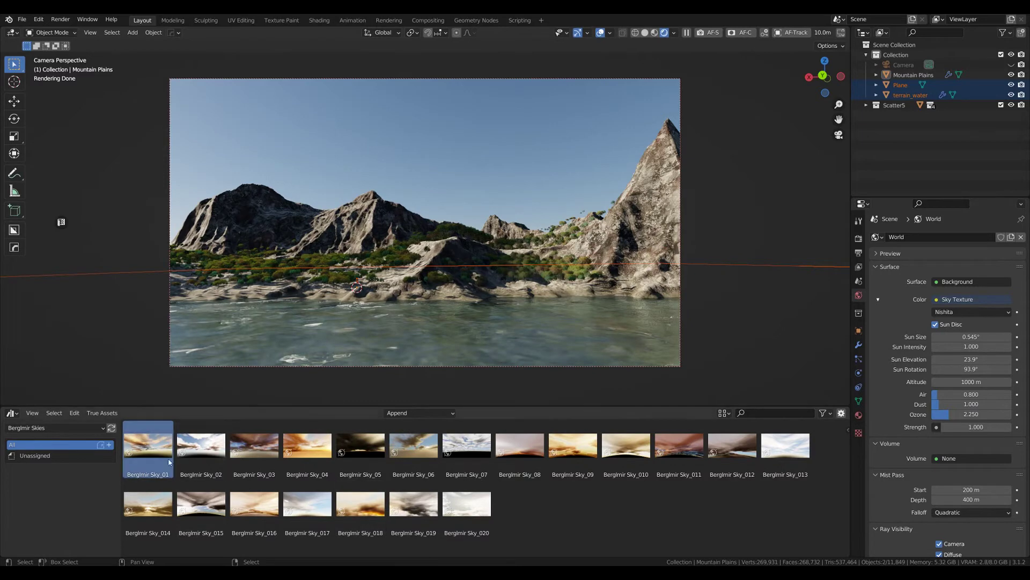
{"action": "left_click_drag", "start_coordinate": [153, 451], "coordinate": [551, 209]}
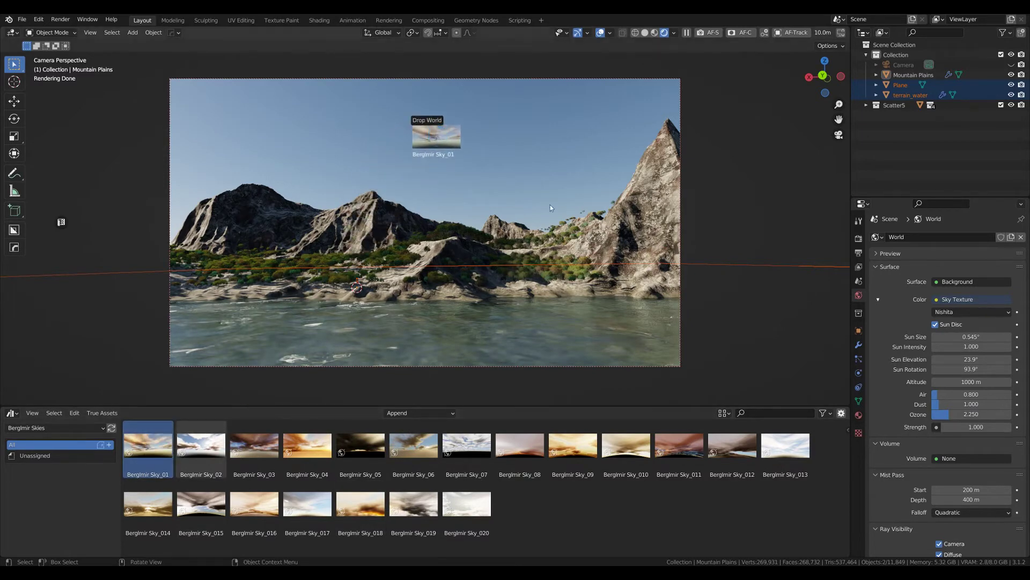
{"action": "left_click_drag", "start_coordinate": [645, 530], "coordinate": [645, 530]}
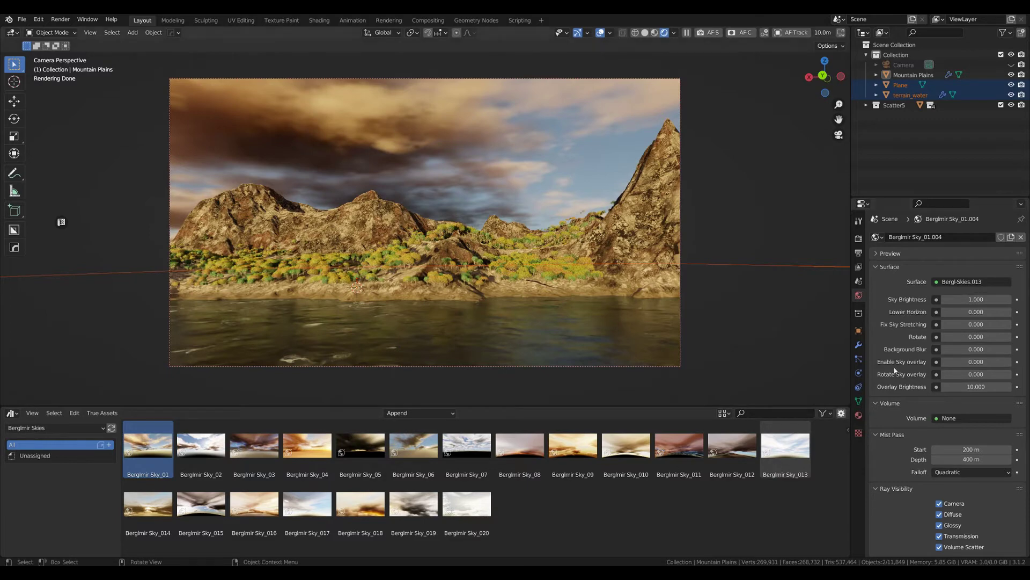
Try Sky Brightness values of 0.5 and 2 on the world, and set it back to 1.
{"action": "left_click", "coordinate": [971, 299]}
{"action": "type", "text": "0.5"}
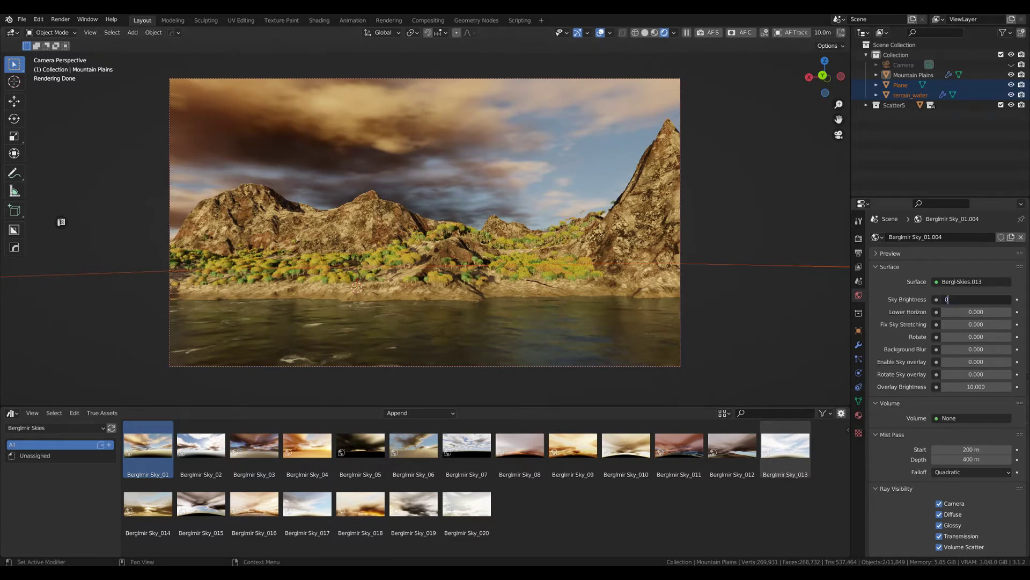
{"action": "key", "text": "Return"}
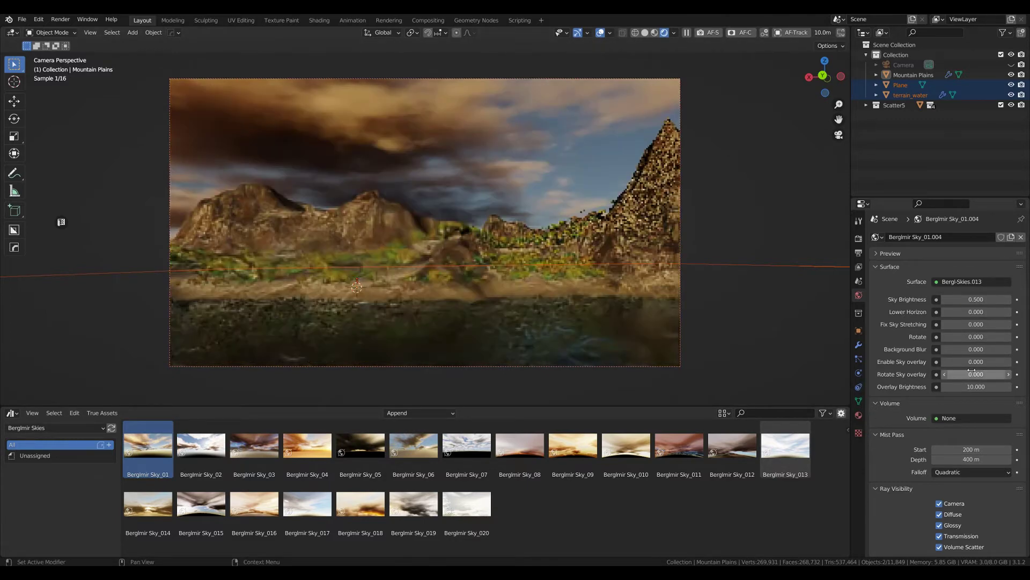
{"action": "left_click", "coordinate": [974, 300]}
{"action": "type", "text": "2"}
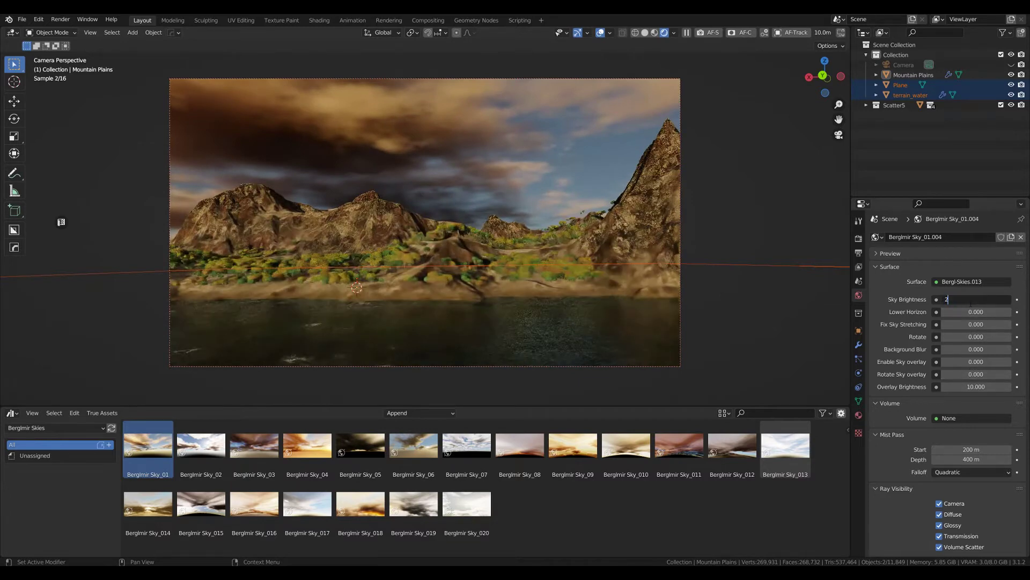
{"action": "key", "text": "Return"}
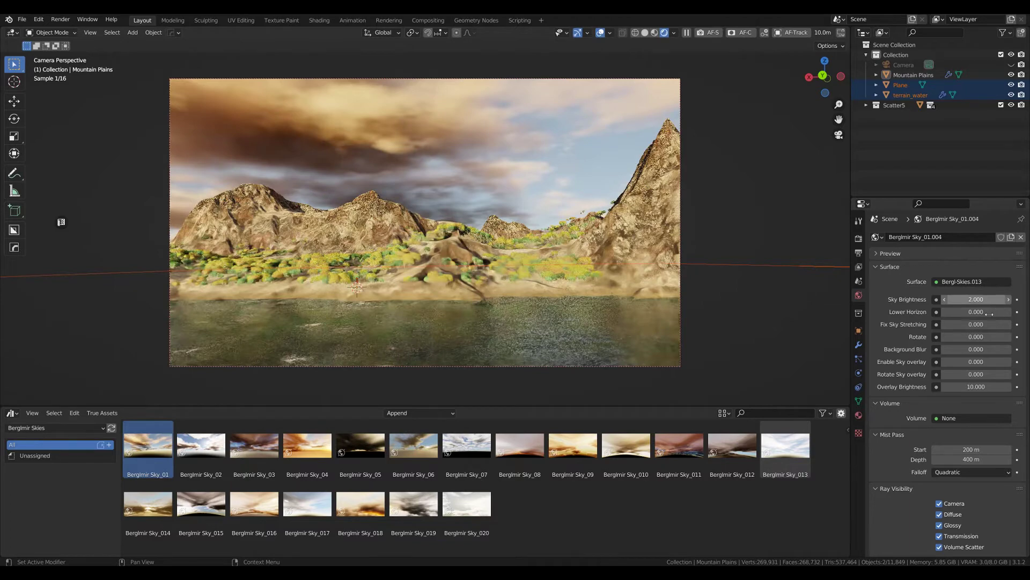
{"action": "left_click", "coordinate": [965, 300]}
{"action": "type", "text": "1"}
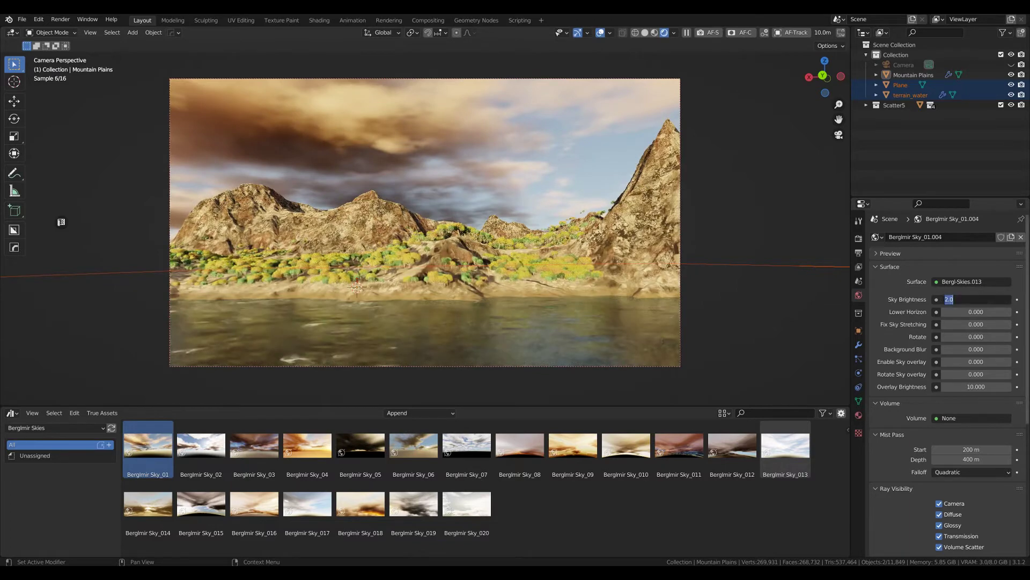
{"action": "key", "text": "Return"}
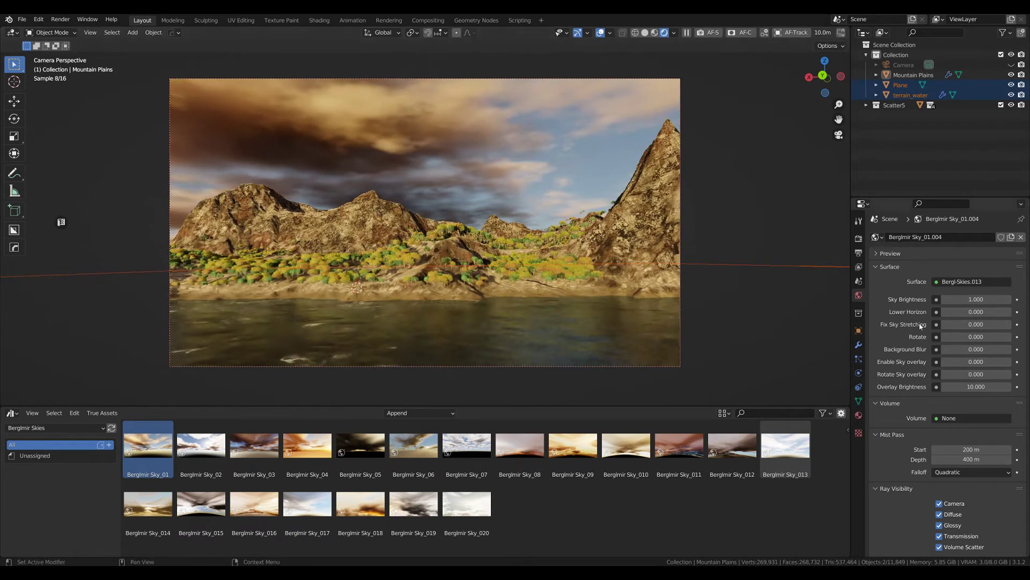
Try a value of 1 for Lower Horizon and for Fix Sky Stretching, undoing each change.
{"action": "left_click_drag", "start_coordinate": [976, 311], "coordinate": [1007, 312]}
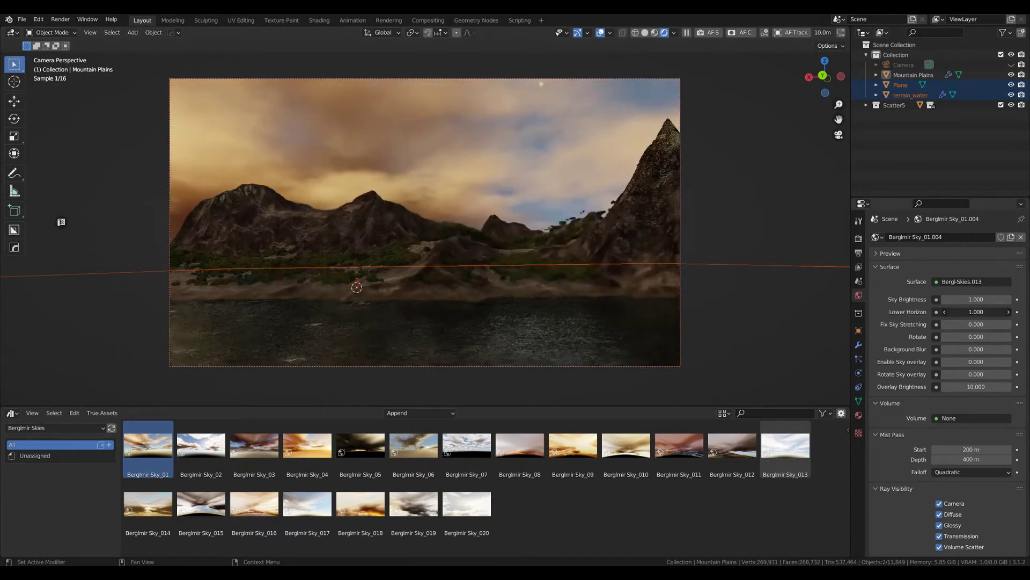
{"action": "left_click_drag", "start_coordinate": [976, 312], "coordinate": [945, 312]}
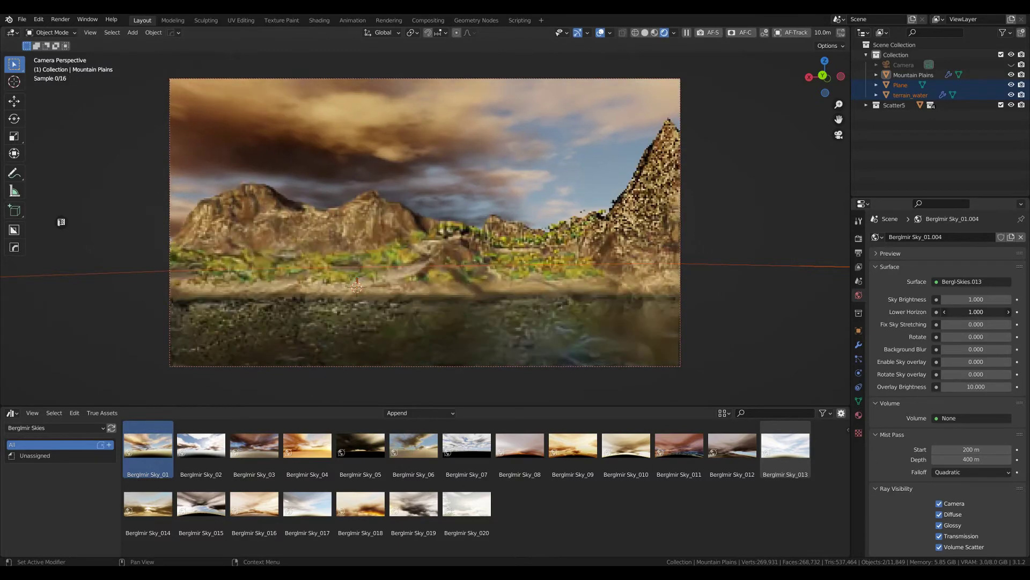
{"action": "key", "text": "ctrl+shift+z"}
{"action": "key", "text": "ctrl+z"}
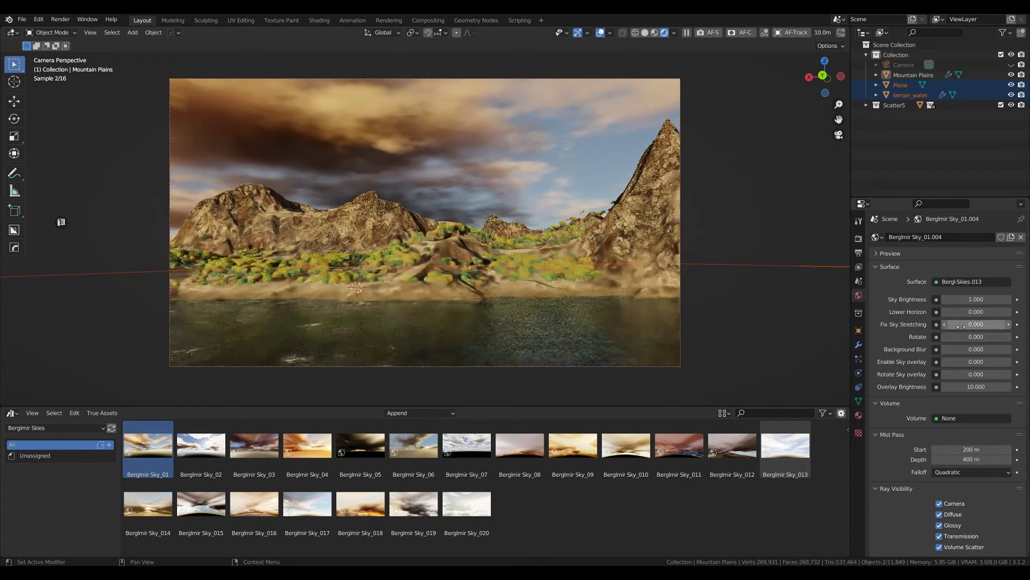
{"action": "left_click_drag", "start_coordinate": [976, 324], "coordinate": [1009, 324]}
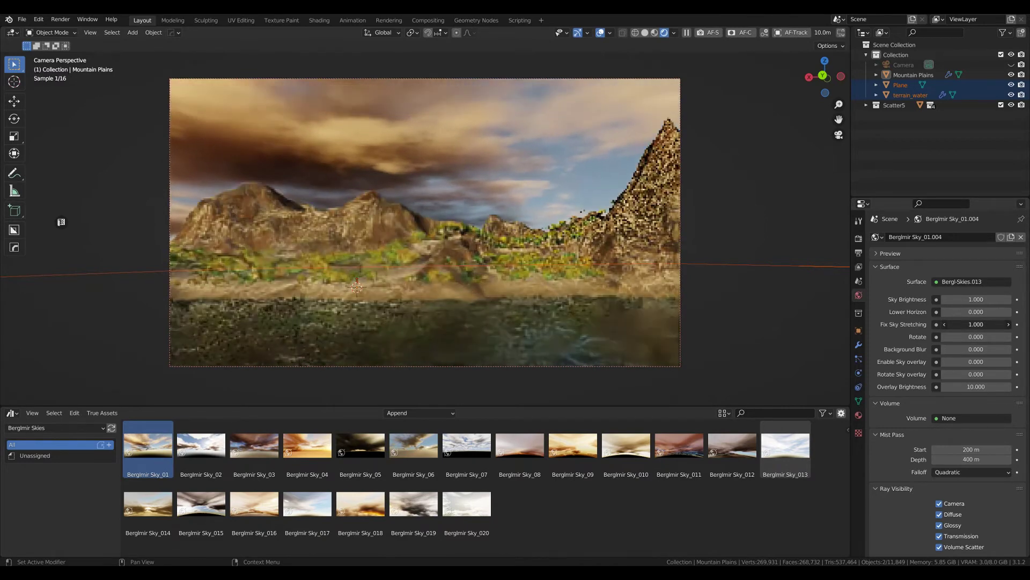
{"action": "key", "text": "ctrl+z"}
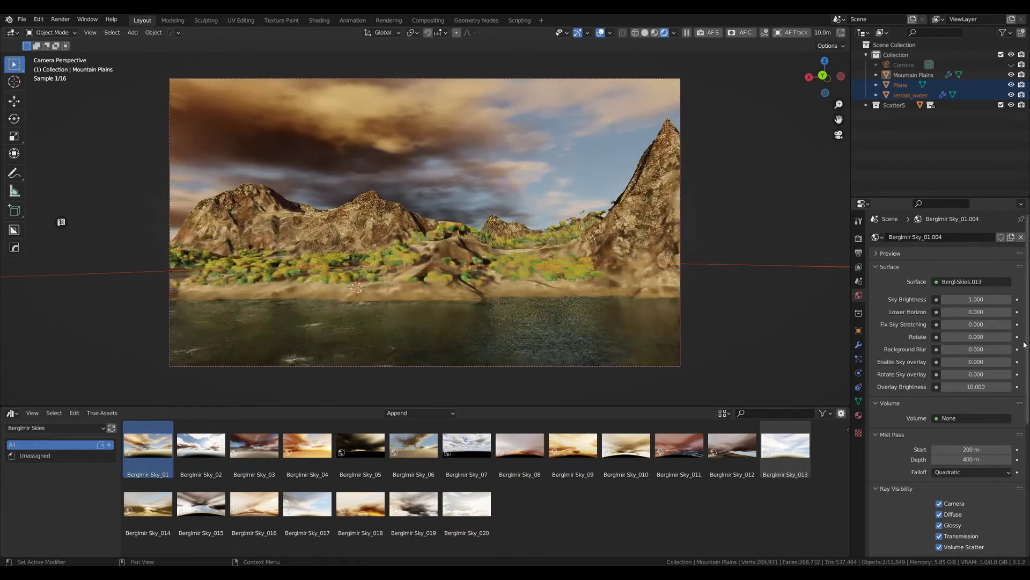
Rotate the Berglmir Sky_01 environment to about 271.3.
{"action": "left_click_drag", "start_coordinate": [976, 337], "coordinate": [1005, 337]}
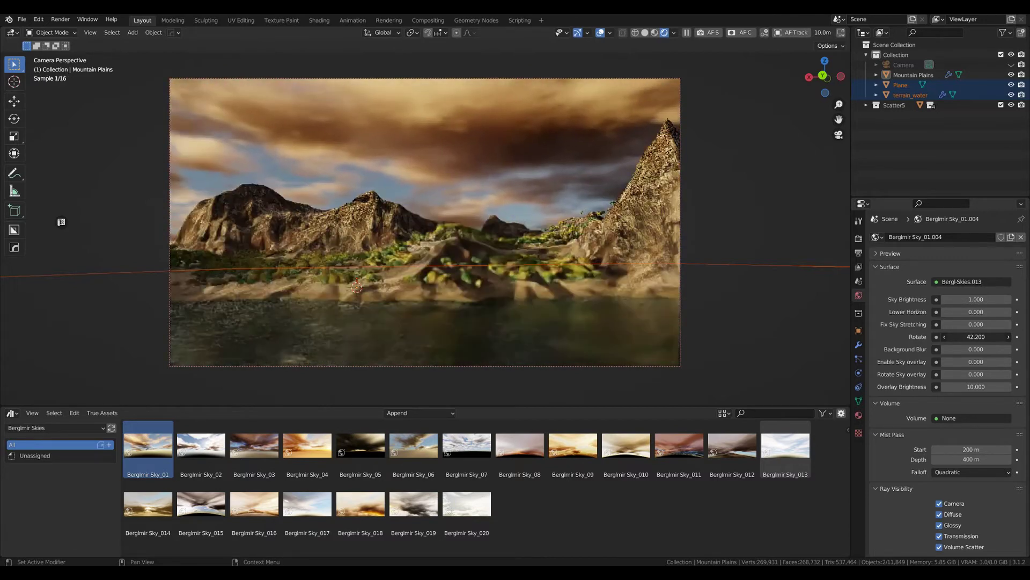
{"action": "left_click_drag", "start_coordinate": [993, 337], "coordinate": [1029, 336]}
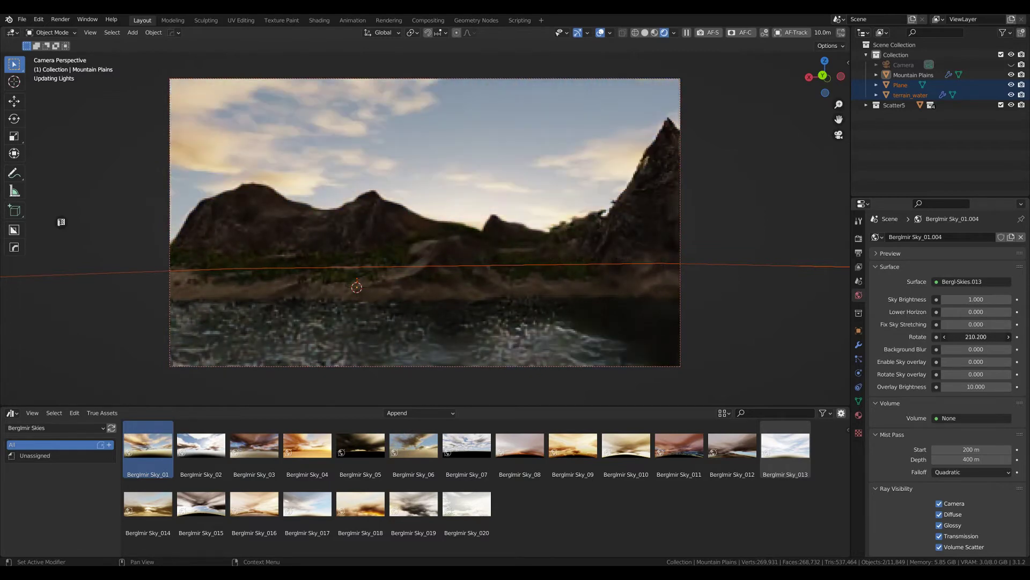
{"action": "left_click_drag", "start_coordinate": [976, 337], "coordinate": [1006, 337]}
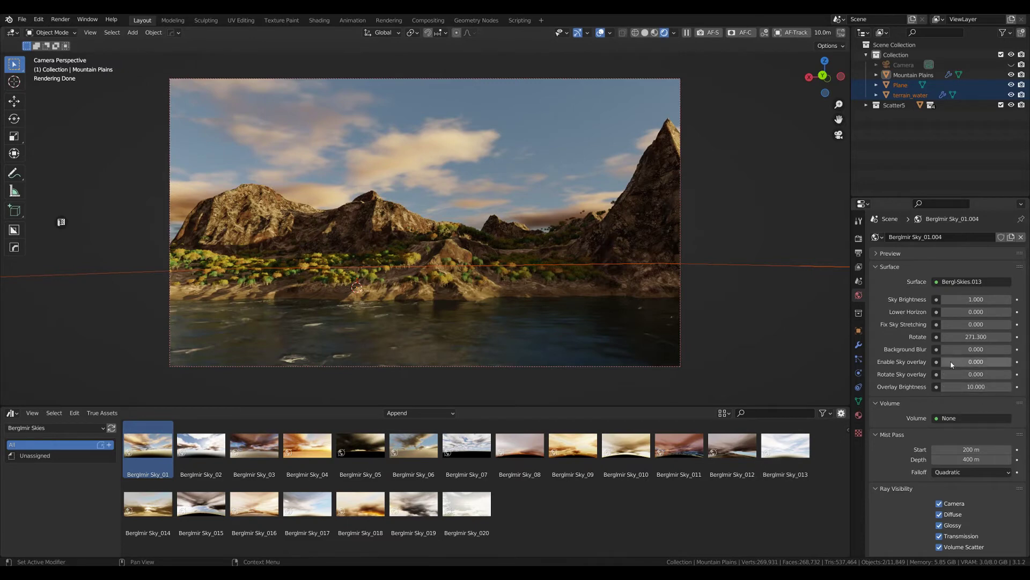
Enable the sky overlay of Berglmir Sky_01 at 1 and rotate the overlay to about 99.6.
{"action": "left_click_drag", "start_coordinate": [952, 364], "coordinate": [1011, 364]}
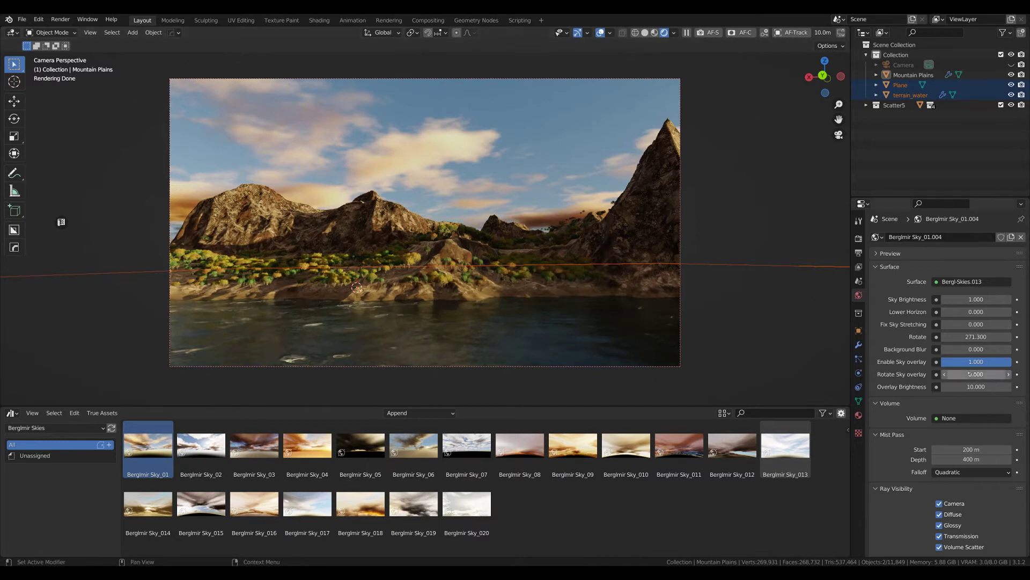
{"action": "left_click_drag", "start_coordinate": [976, 374], "coordinate": [1029, 374]}
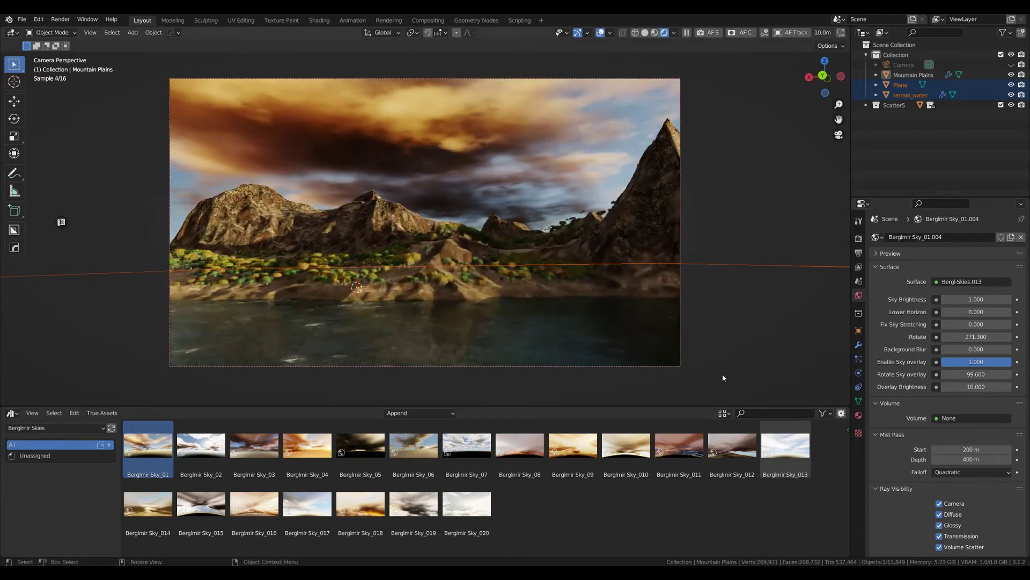
Try Overlay Brightness values of 5 and 1, and compare the sky with the overlay at 0 and 1.
{"action": "left_click", "coordinate": [966, 386]}
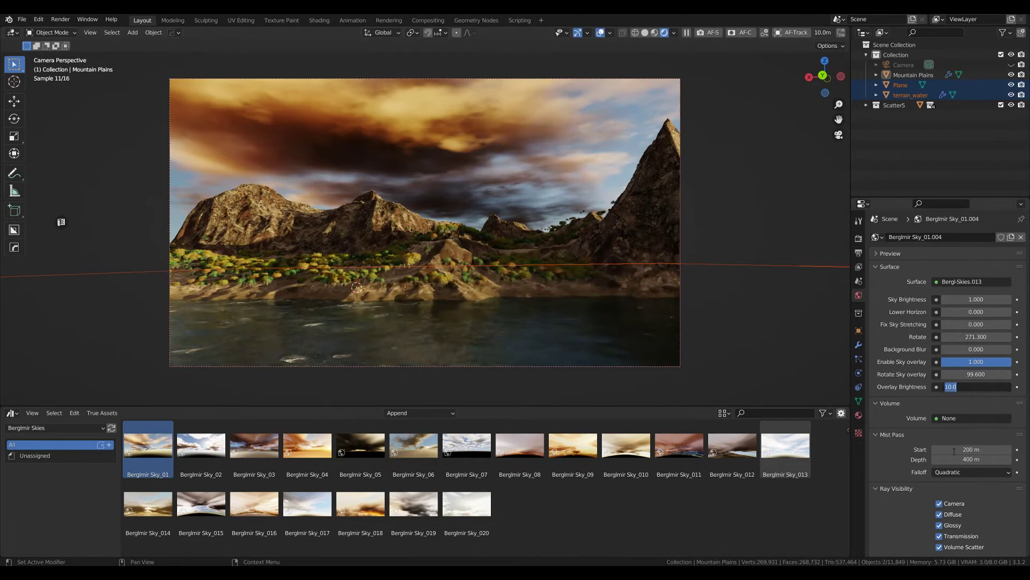
{"action": "type", "text": "5"}
{"action": "key", "text": "Return"}
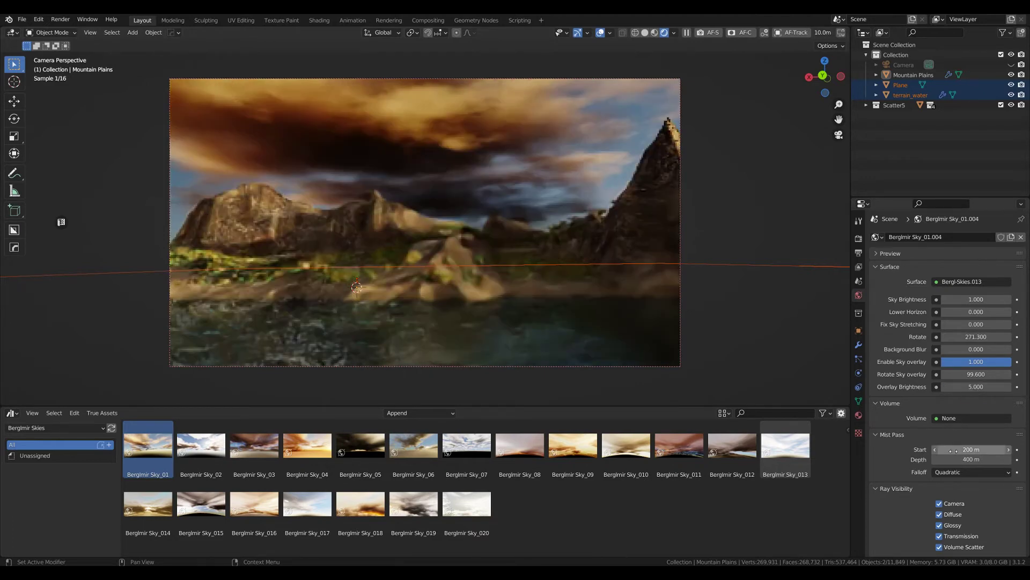
{"action": "left_click", "coordinate": [974, 384]}
{"action": "type", "text": "1"}
{"action": "key", "text": "Return"}
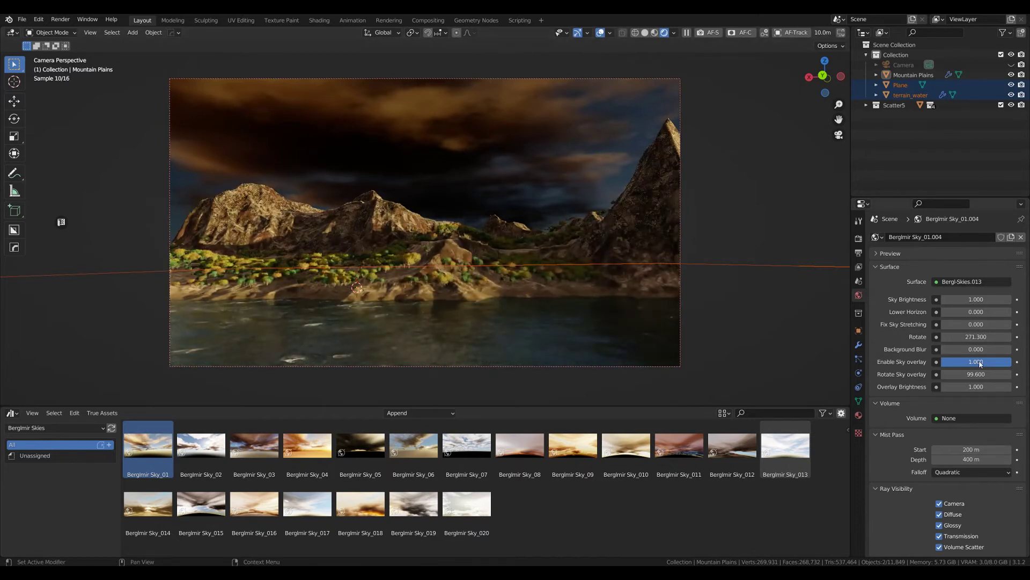
{"action": "left_click_drag", "start_coordinate": [978, 362], "coordinate": [908, 363]}
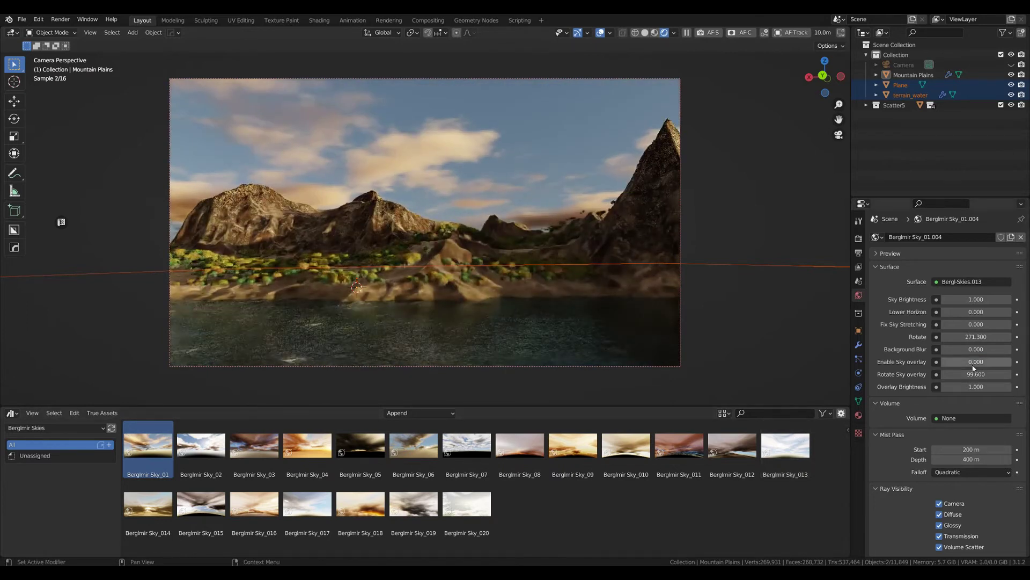
{"action": "left_click_drag", "start_coordinate": [960, 366], "coordinate": [1012, 366]}
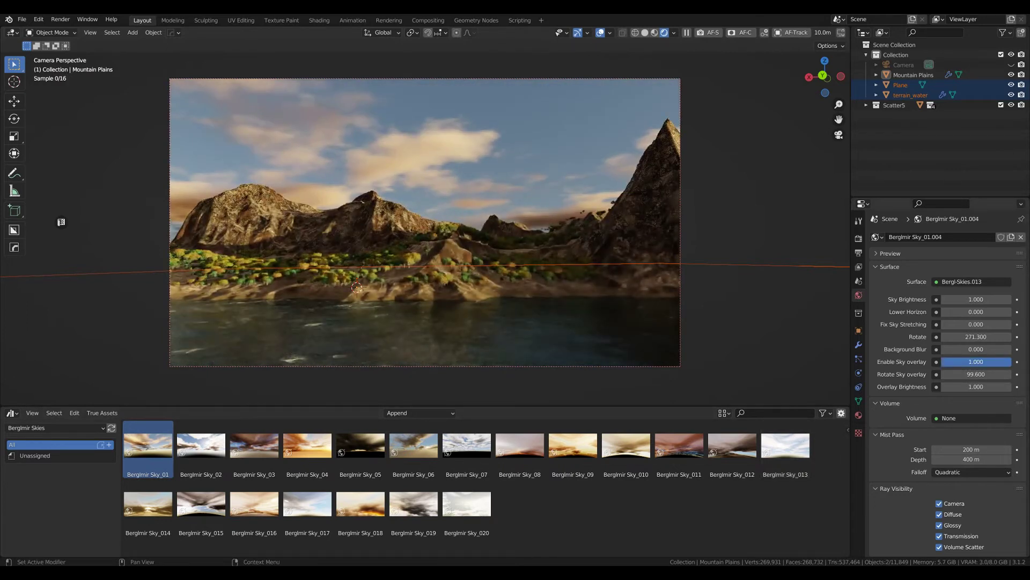
Set the Overlay Brightness to 10 and rotate the sky overlay to about 308.2.
{"action": "left_click", "coordinate": [989, 387]}
{"action": "type", "text": "10"}
{"action": "key", "text": "Return"}
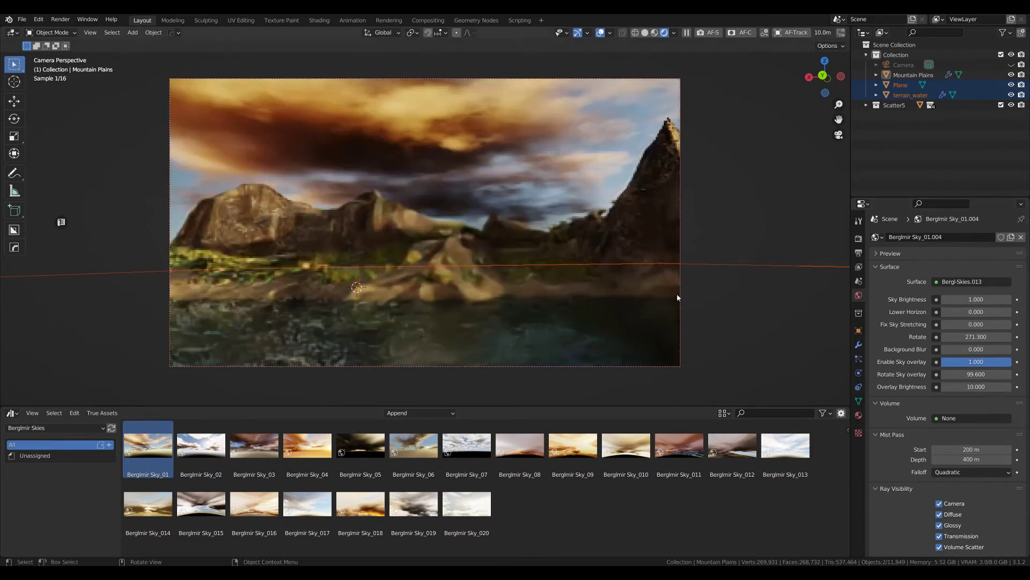
{"action": "left_click_drag", "start_coordinate": [961, 374], "coordinate": [1026, 374]}
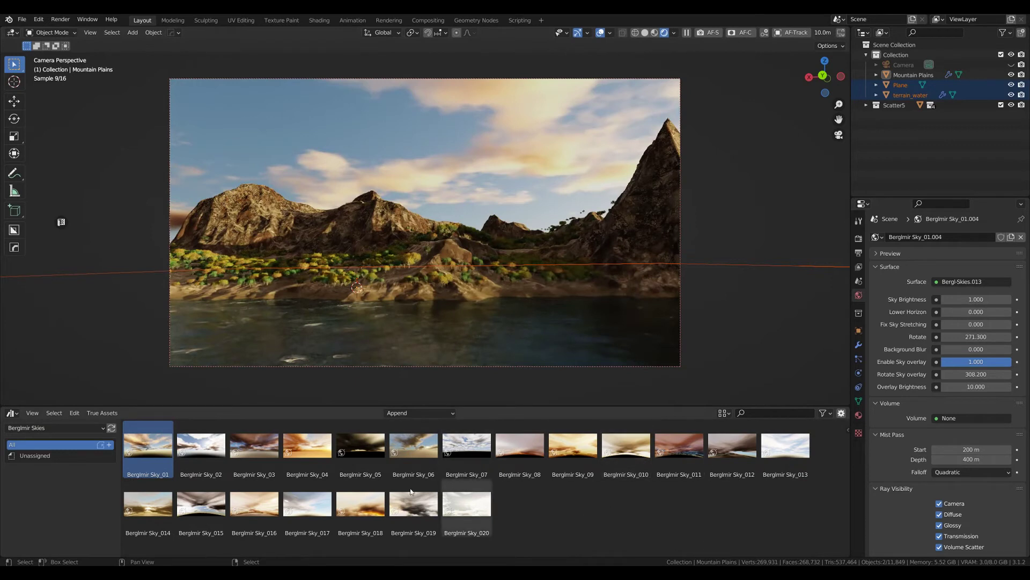
Apply Berglmir Sky_07 as the scene's world and rotate the sky to about -93.5.
{"action": "left_click_drag", "start_coordinate": [465, 456], "coordinate": [466, 141]}
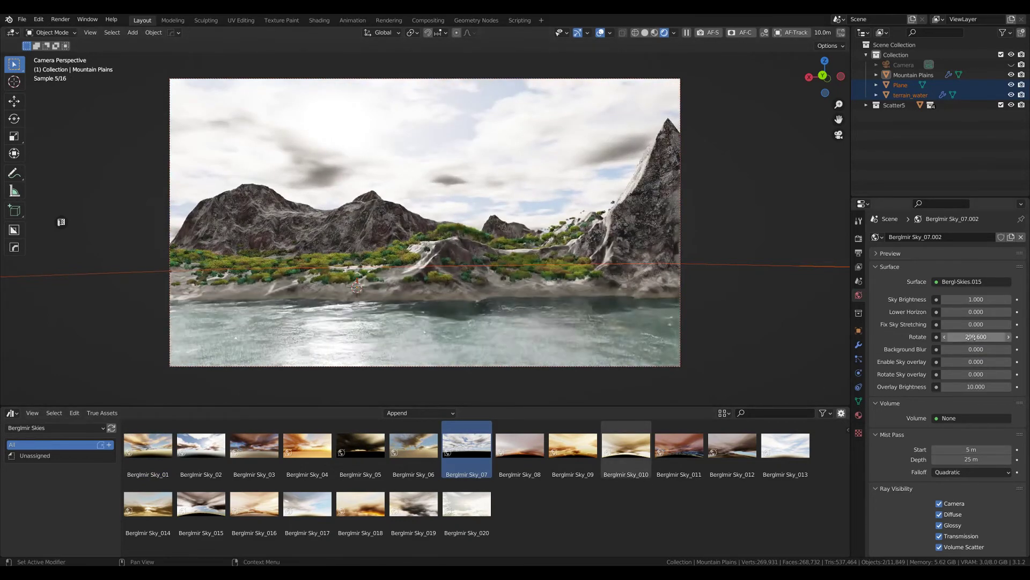
{"action": "left_click_drag", "start_coordinate": [974, 337], "coordinate": [899, 337]}
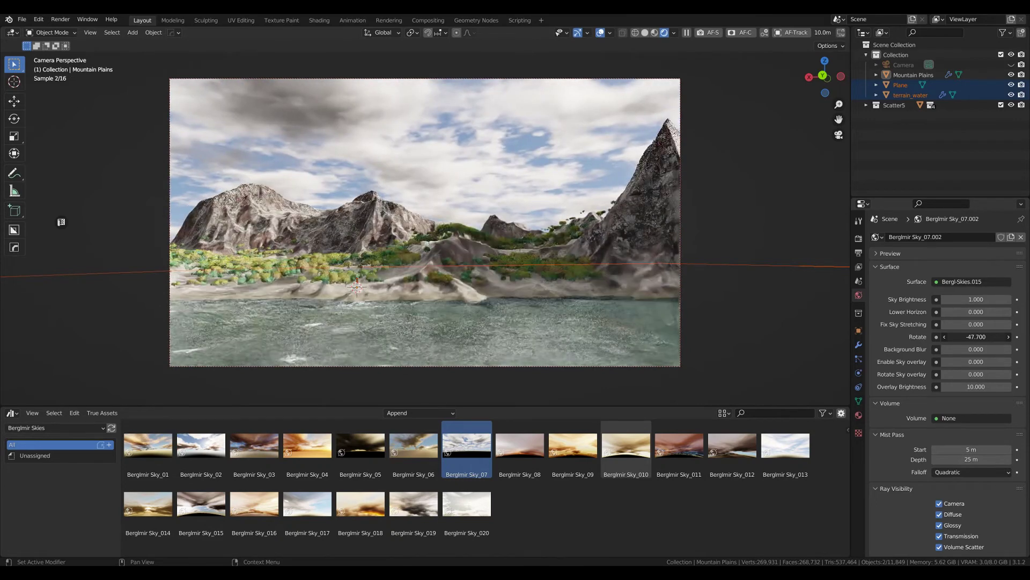
{"action": "left_click_drag", "start_coordinate": [899, 337], "coordinate": [888, 337]}
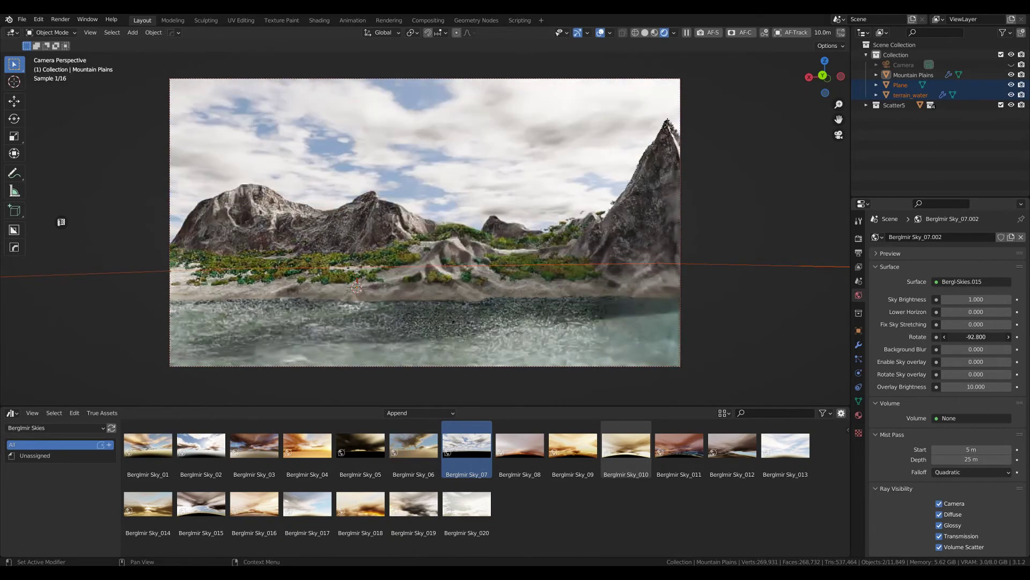
{"action": "left_click_drag", "start_coordinate": [977, 337], "coordinate": [974, 337]}
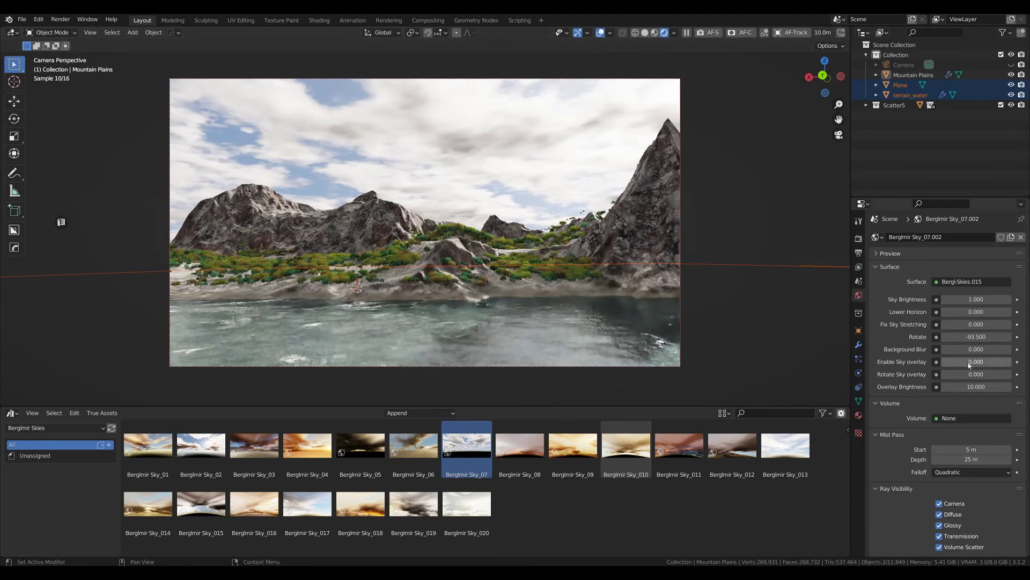
Enable the sky overlay of Berglmir Sky_07 at 1 and rotate the overlay to about 106.
{"action": "left_click_drag", "start_coordinate": [964, 362], "coordinate": [1003, 361]}
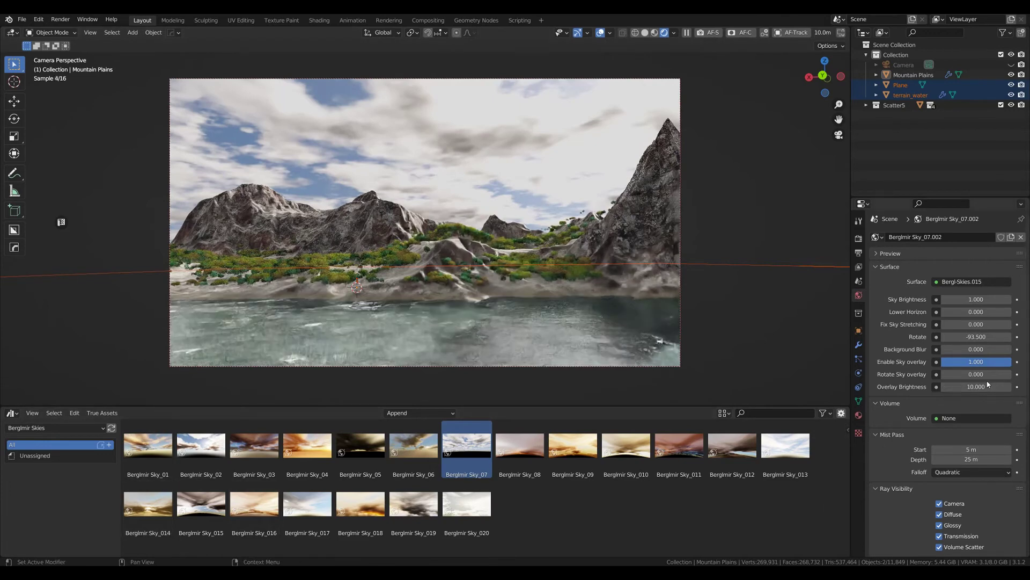
{"action": "left_click_drag", "start_coordinate": [975, 374], "coordinate": [1019, 374]}
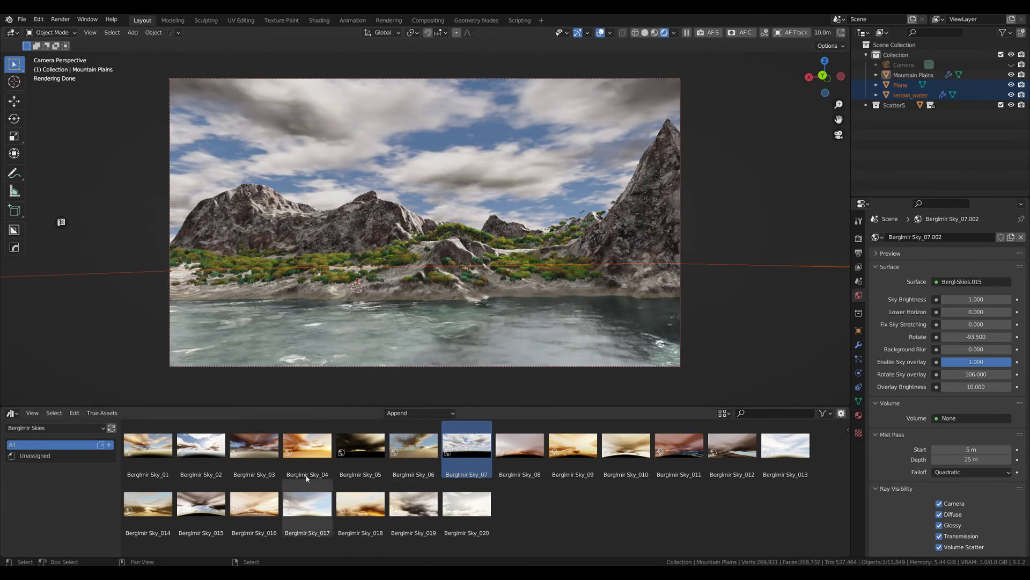
Apply Berglmir Sky_03 as the scene's world and rotate the sky to about -37.6.
{"action": "left_click_drag", "start_coordinate": [260, 457], "coordinate": [449, 147]}
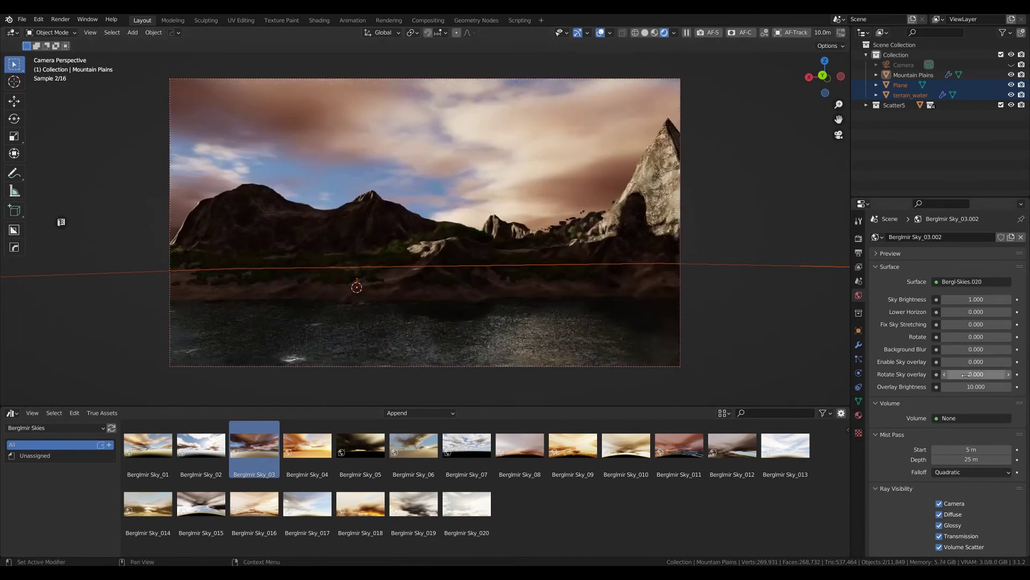
{"action": "left_click_drag", "start_coordinate": [968, 339], "coordinate": [909, 339]}
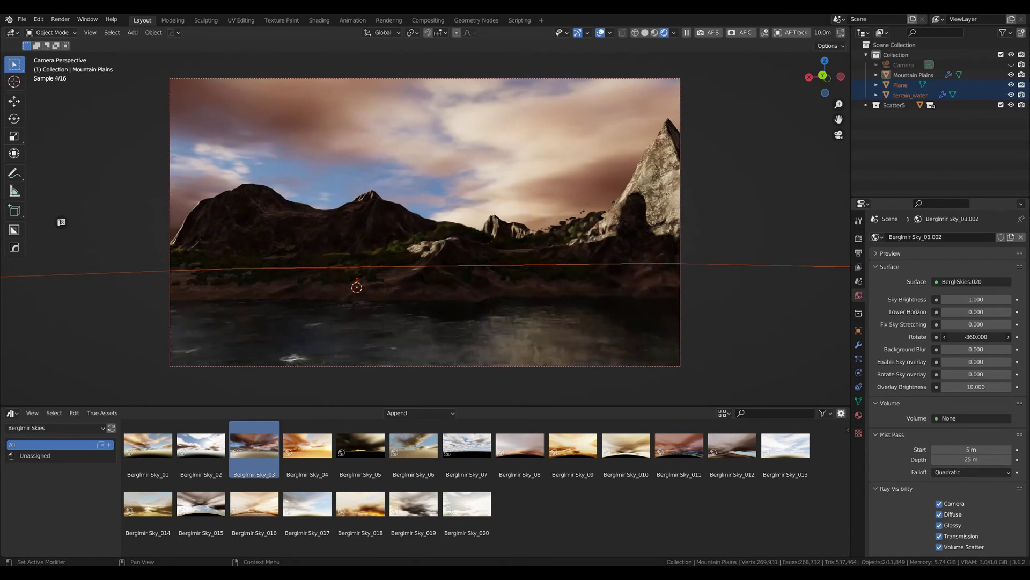
{"action": "left_click_drag", "start_coordinate": [909, 339], "coordinate": [934, 337]}
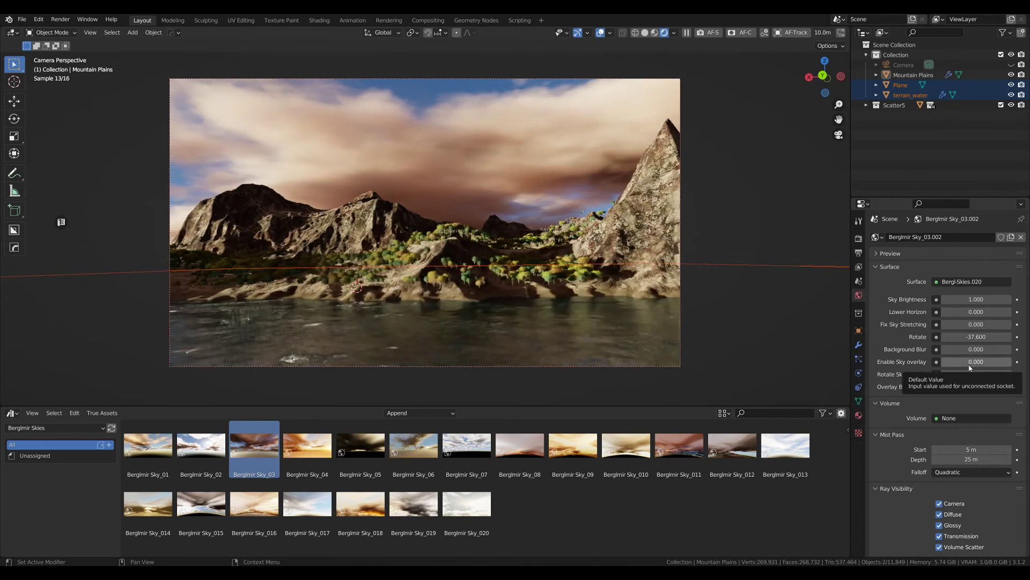
Blend in the sky overlay of Berglmir Sky_03 at 0.5 and rotate the overlay to about 92.3.
{"action": "left_click_drag", "start_coordinate": [958, 362], "coordinate": [976, 361]}
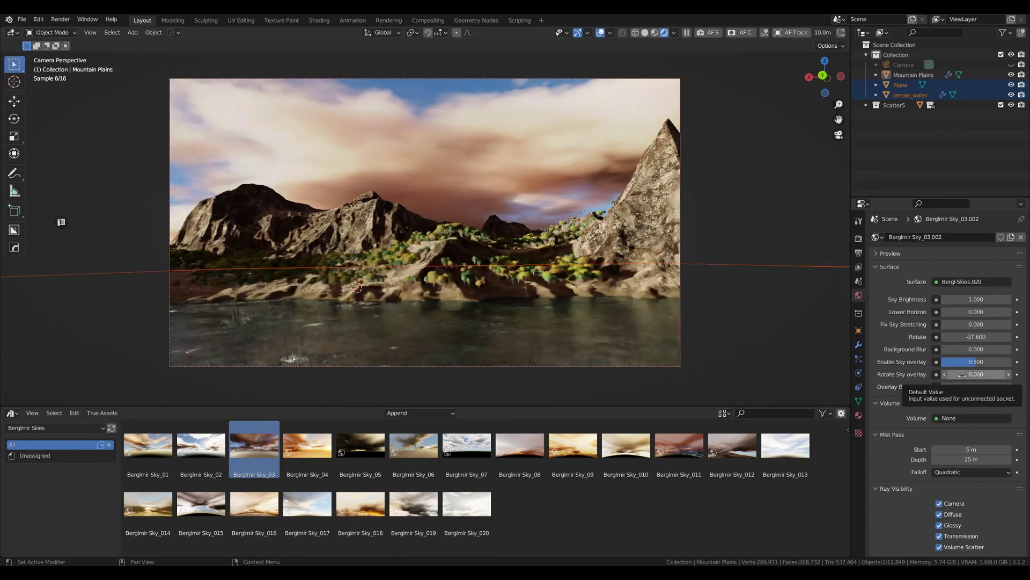
{"action": "left_click_drag", "start_coordinate": [962, 375], "coordinate": [962, 375]}
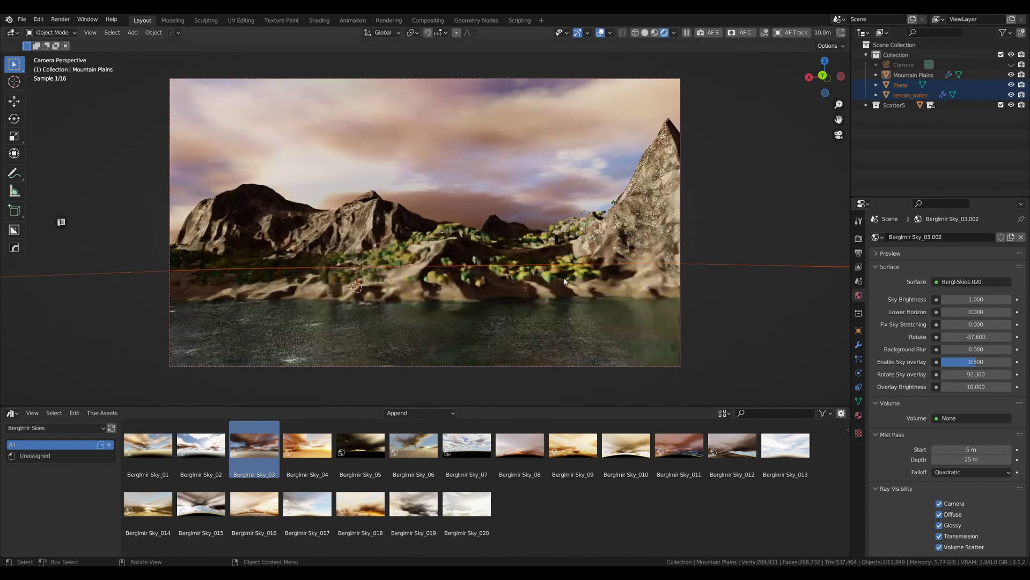